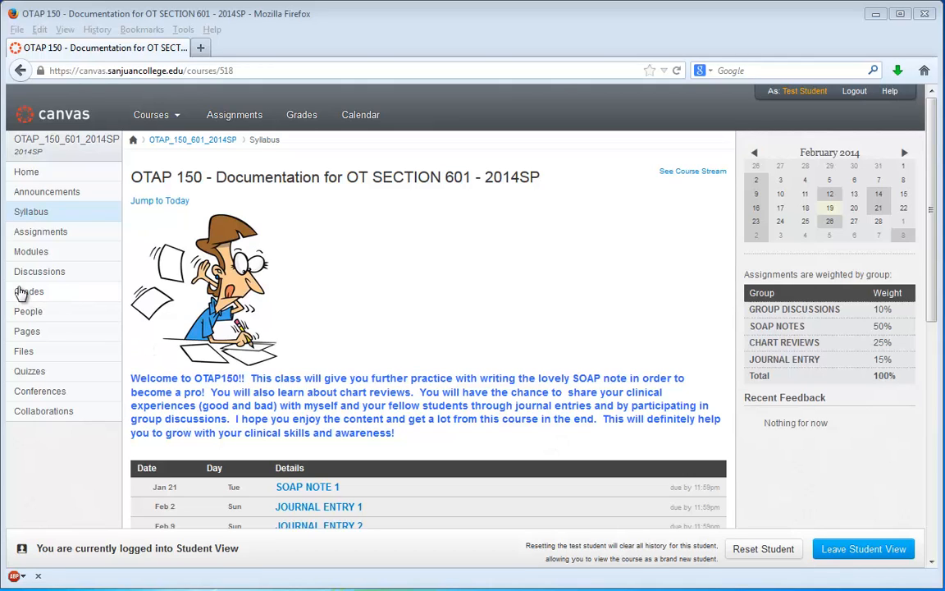
# - View the instructor's comment and the score statistics for SOAP NOTE 1 on the Grades page
pyautogui.click(29, 291)
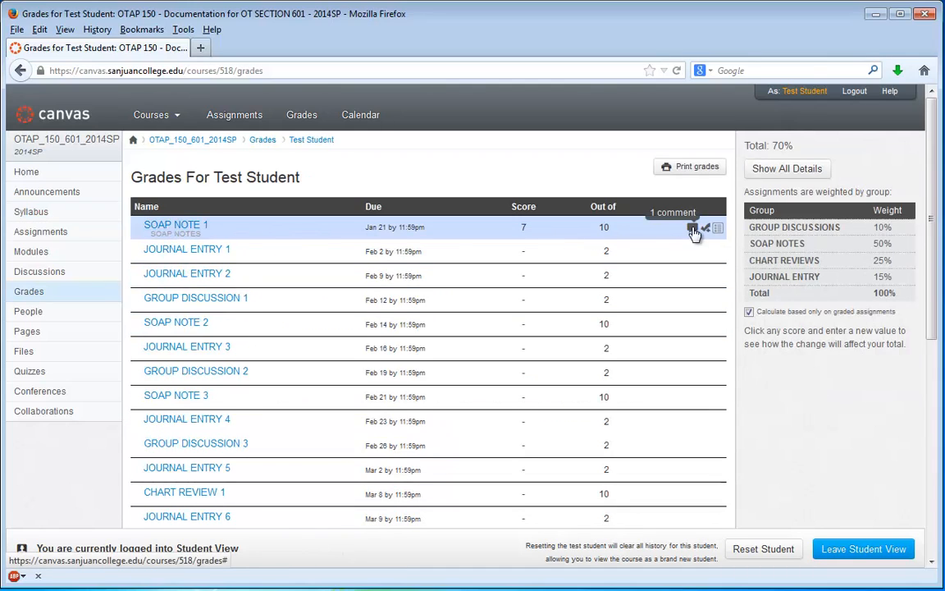
pyautogui.click(692, 228)
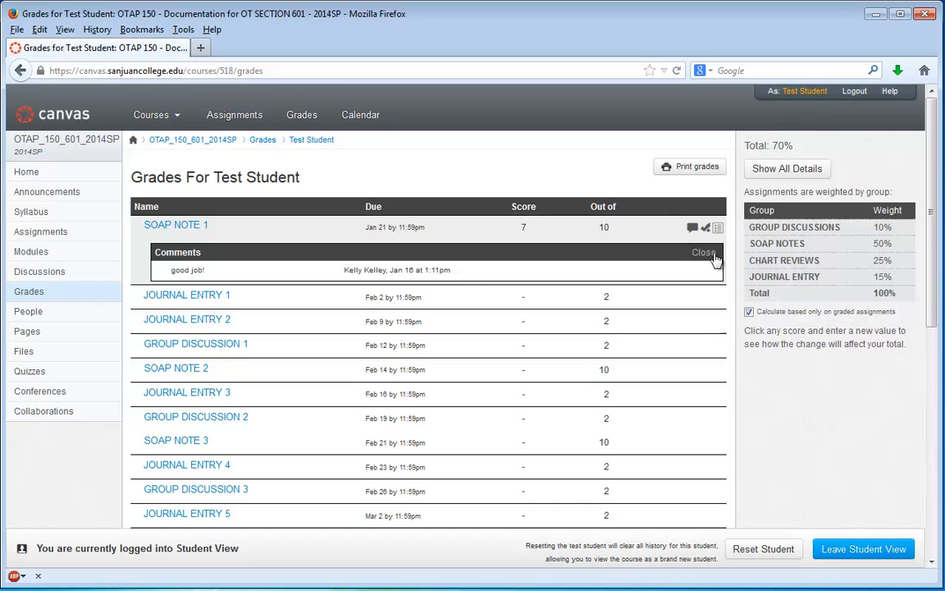
pyautogui.click(703, 251)
pyautogui.click(706, 227)
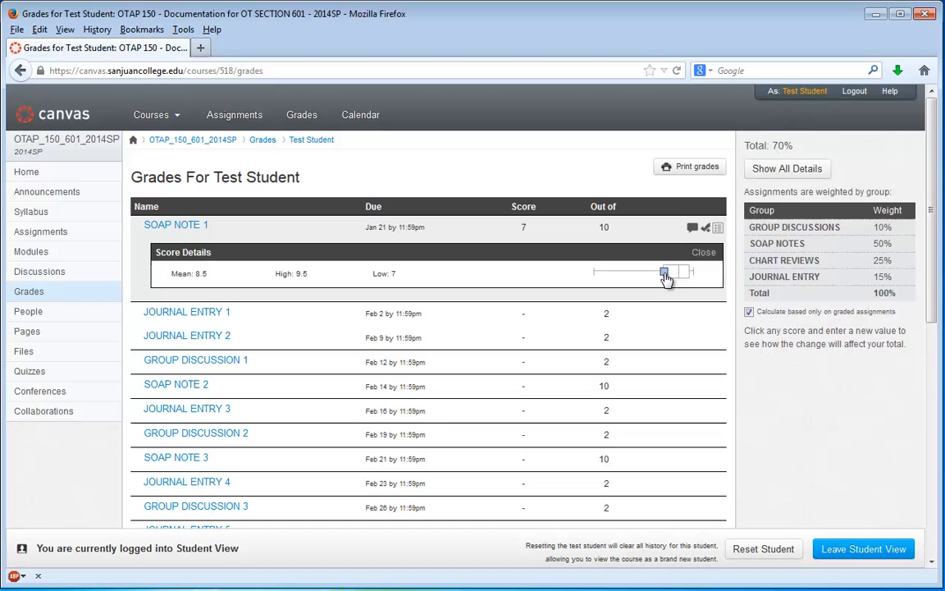
pyautogui.click(703, 253)
# - View the rubric results for SOAP NOTE 1 and return to the grades list
pyautogui.click(717, 228)
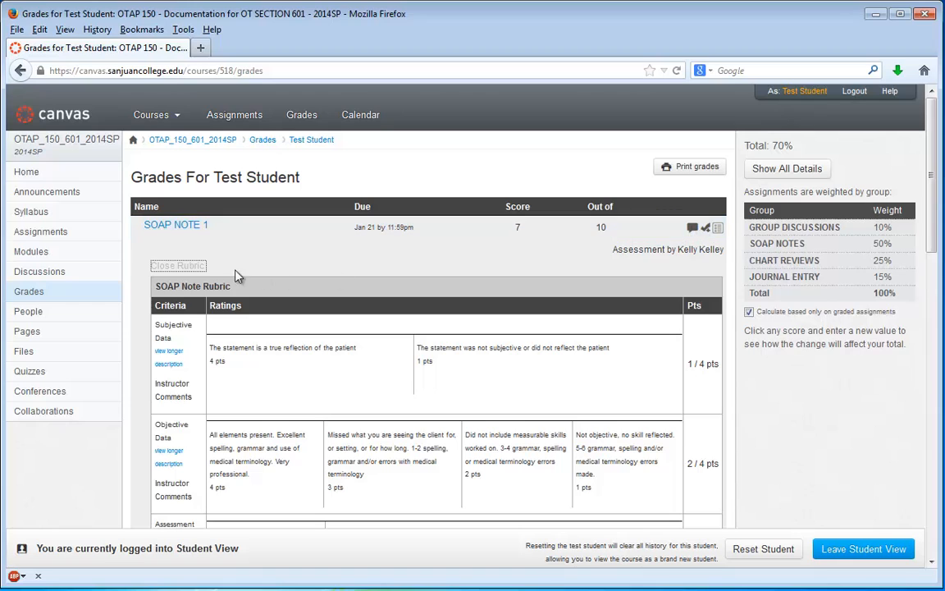
pyautogui.click(178, 265)
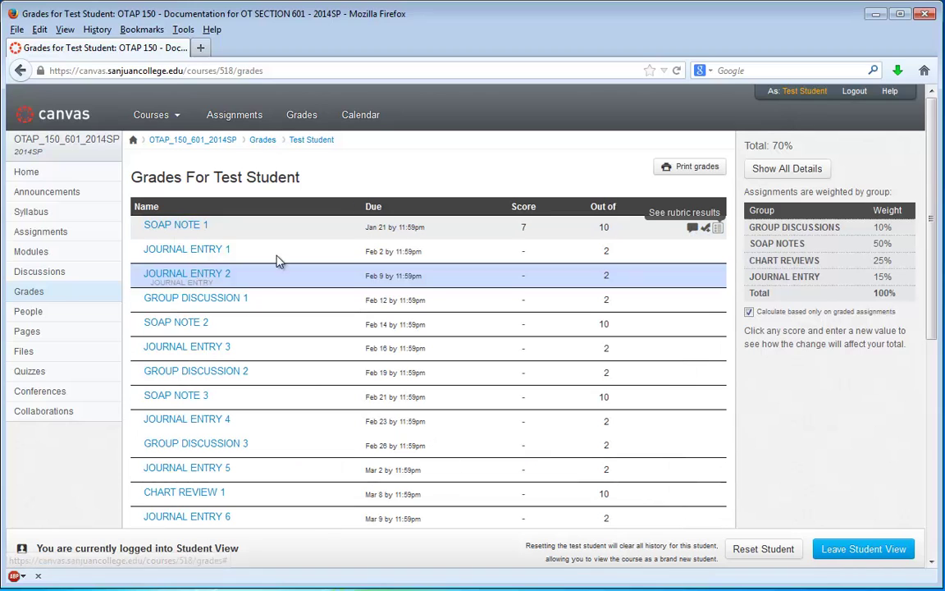
pyautogui.click(776, 174)
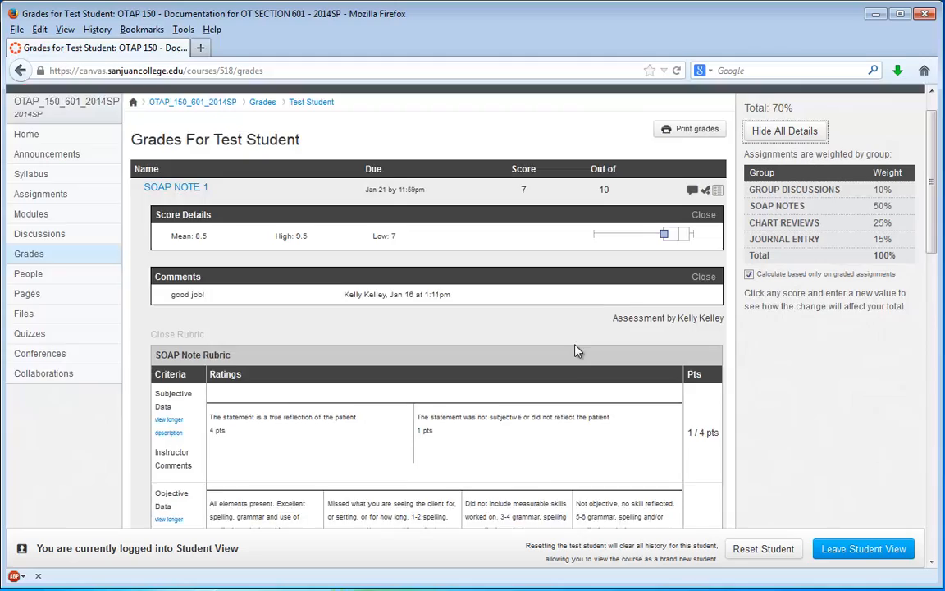
pyautogui.scroll(-5, 517, 309)
pyautogui.scroll(-5, 579, 352)
pyautogui.scroll(-5, 579, 351)
pyautogui.scroll(5, 579, 352)
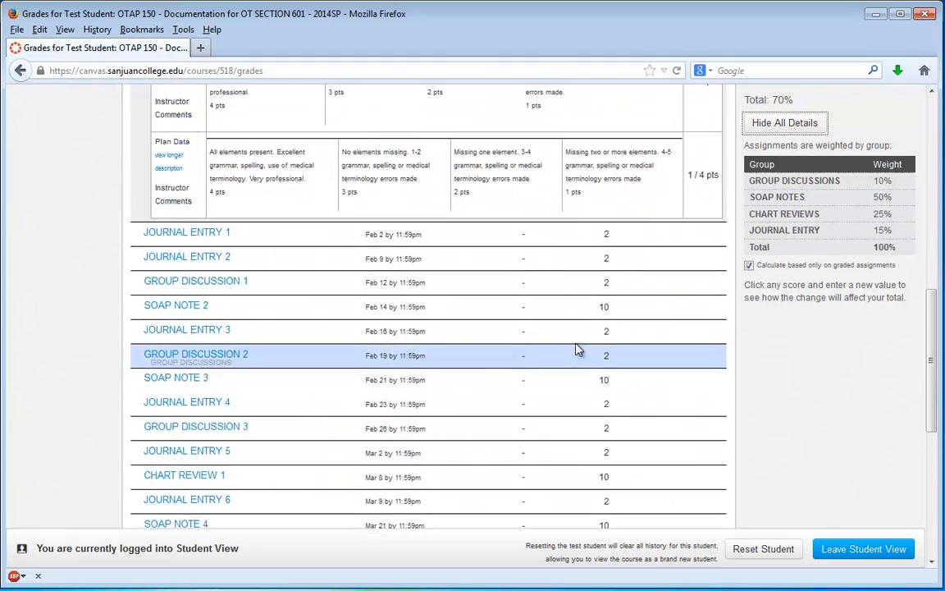
pyautogui.scroll(8, 579, 351)
pyautogui.scroll(5, 577, 349)
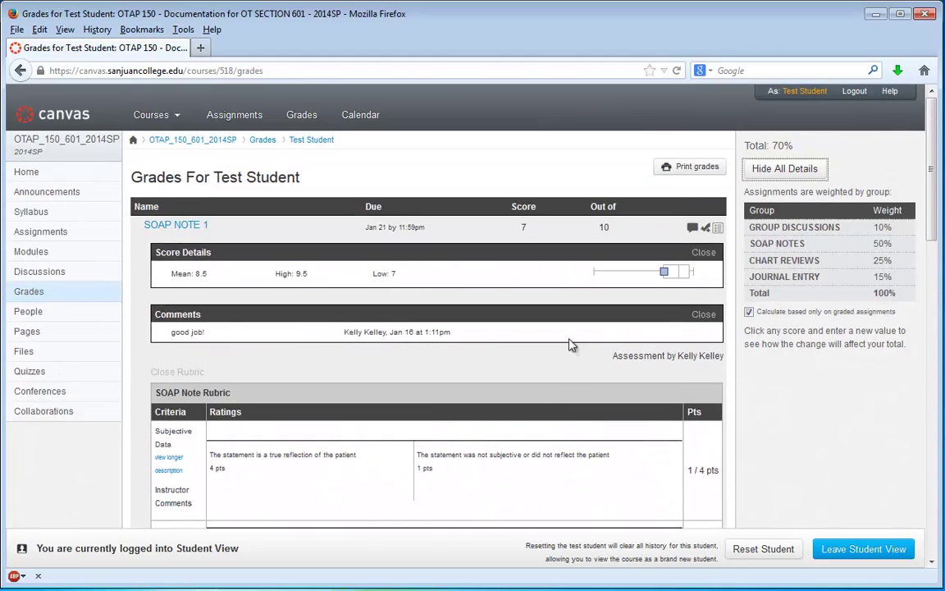
pyautogui.click(785, 169)
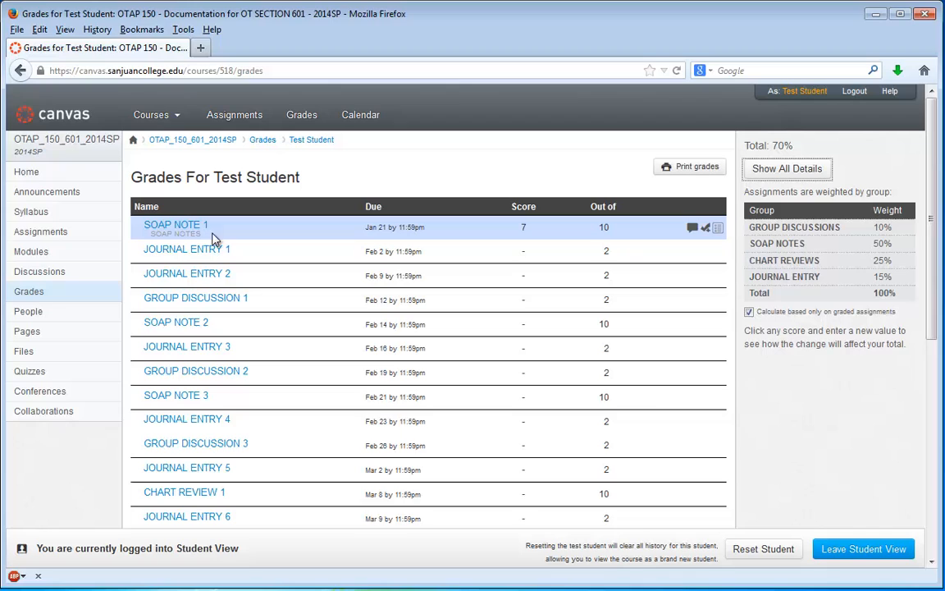
# - Show the SOAP NOTE 1 submission details with the uploaded file, grade and comment
pyautogui.click(170, 229)
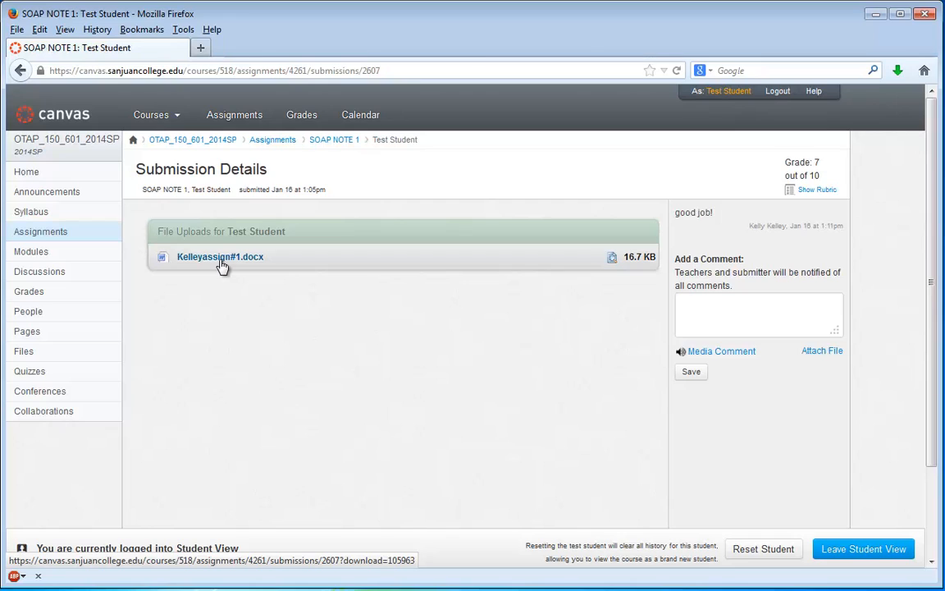
# - Preview Kelleyassign#1.docx with the instructor's highlights, drawing and strikeouts
pyautogui.click(613, 261)
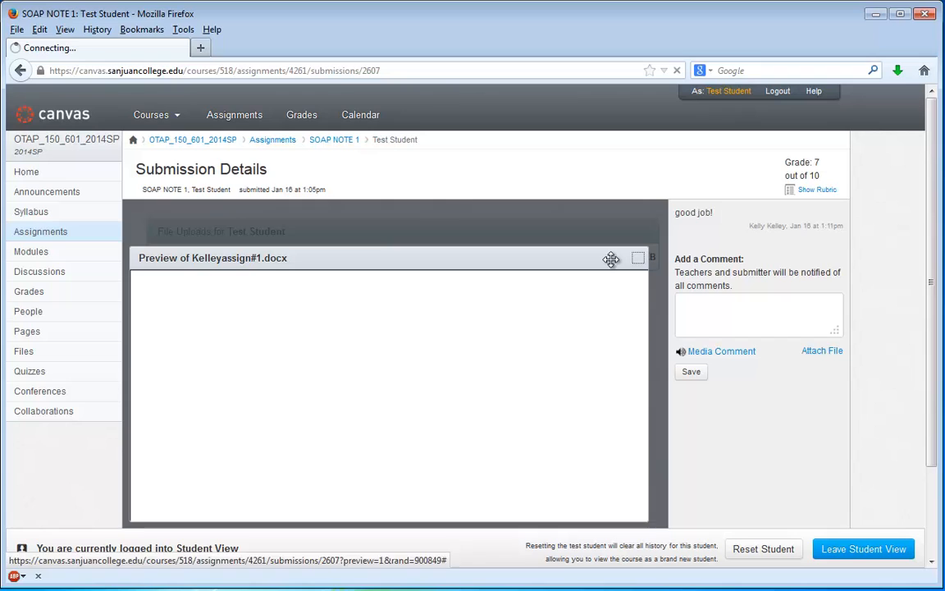
pyautogui.scroll(-1, 427, 345)
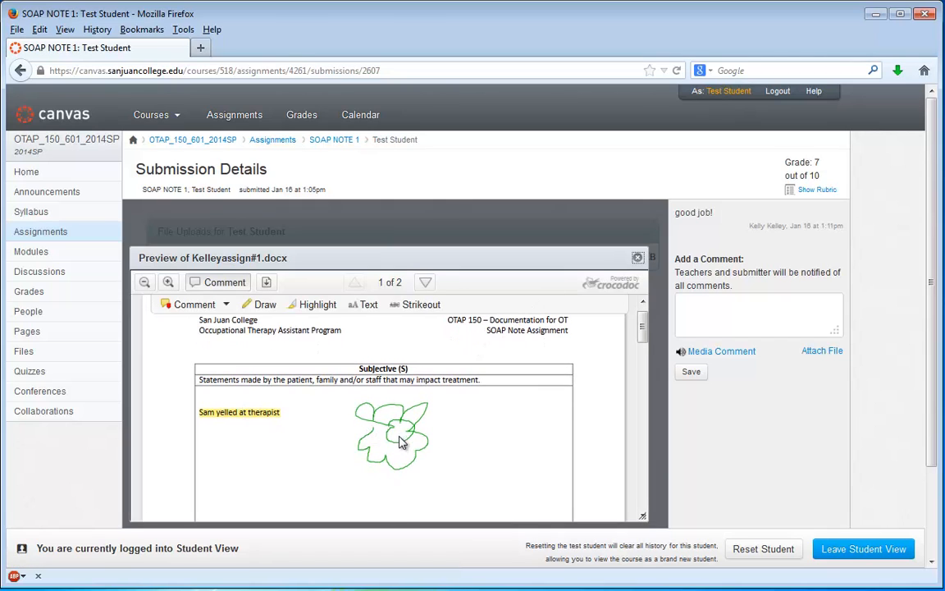
pyautogui.scroll(-5, 271, 467)
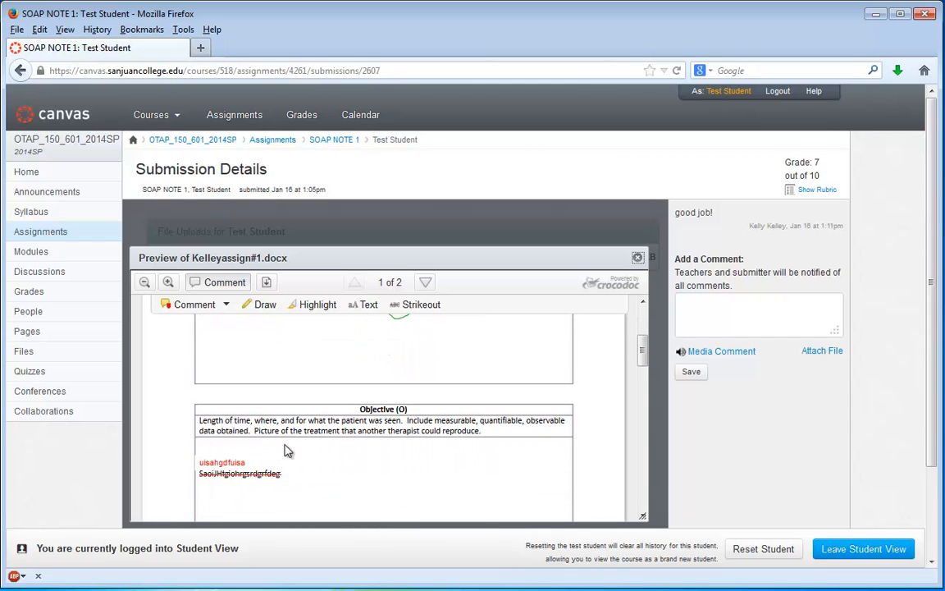
pyautogui.scroll(5, 287, 449)
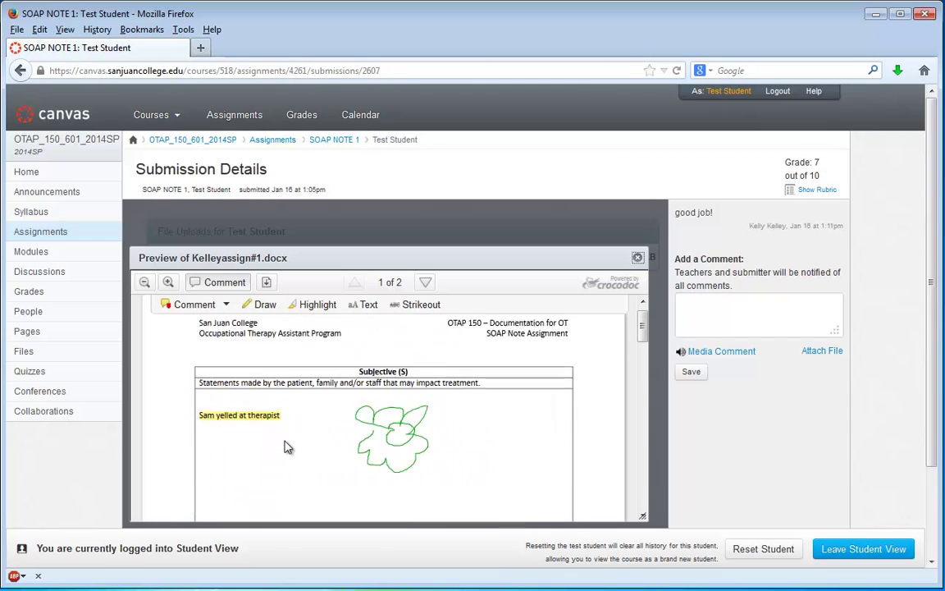
# - Download the annotated PDF with comments, saving it as a file via the Firefox dialog
pyautogui.click(268, 284)
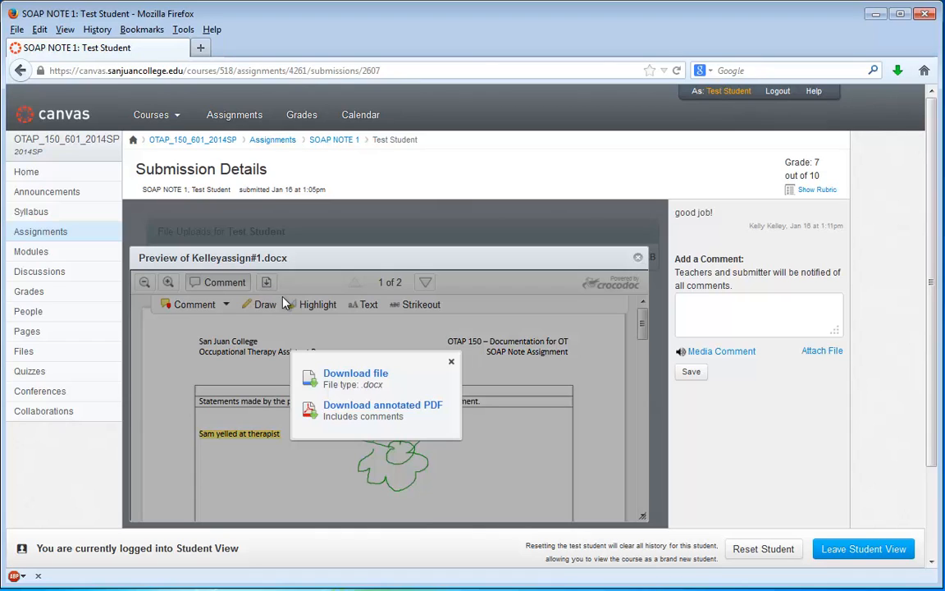
pyautogui.click(361, 411)
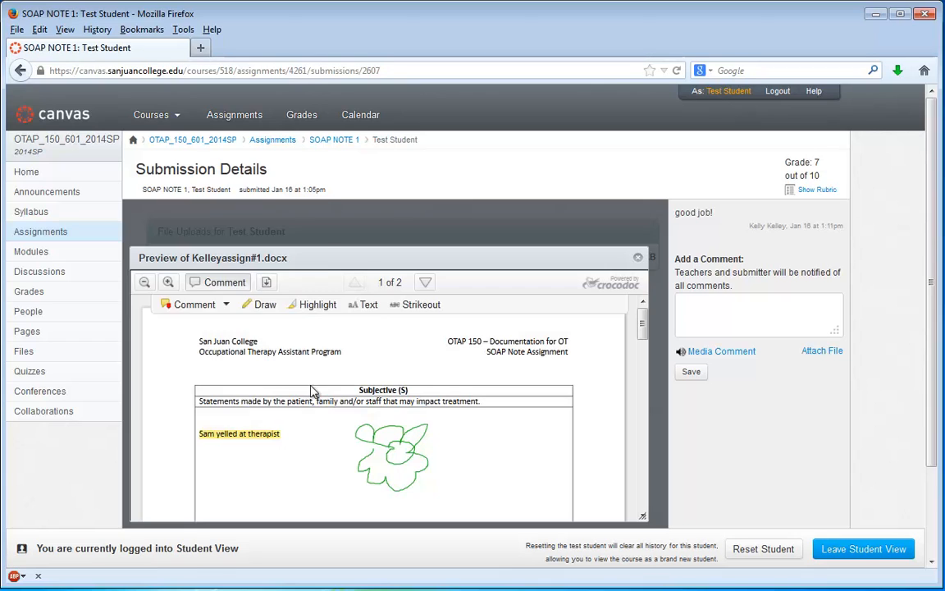
pyautogui.click(41, 309)
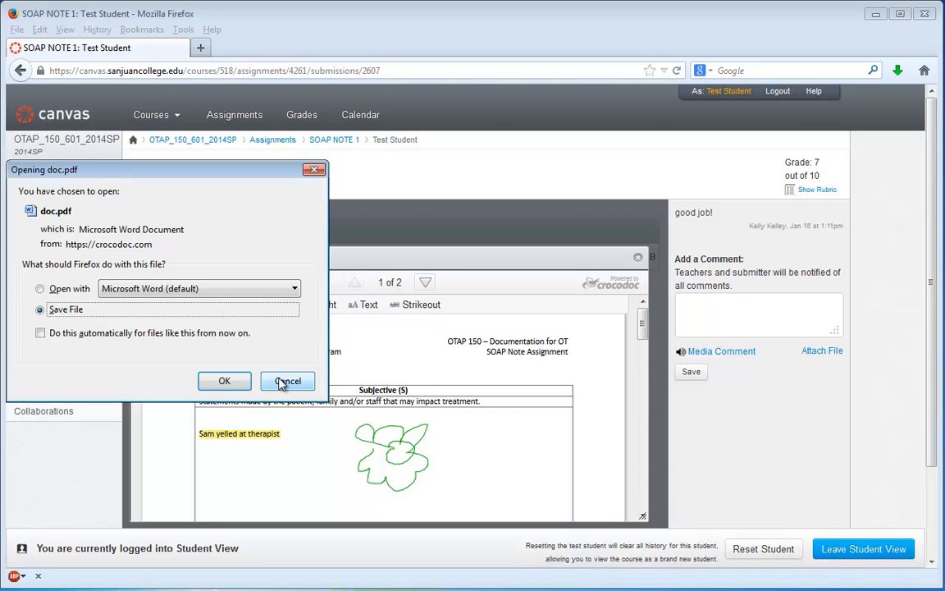
pyautogui.click(287, 381)
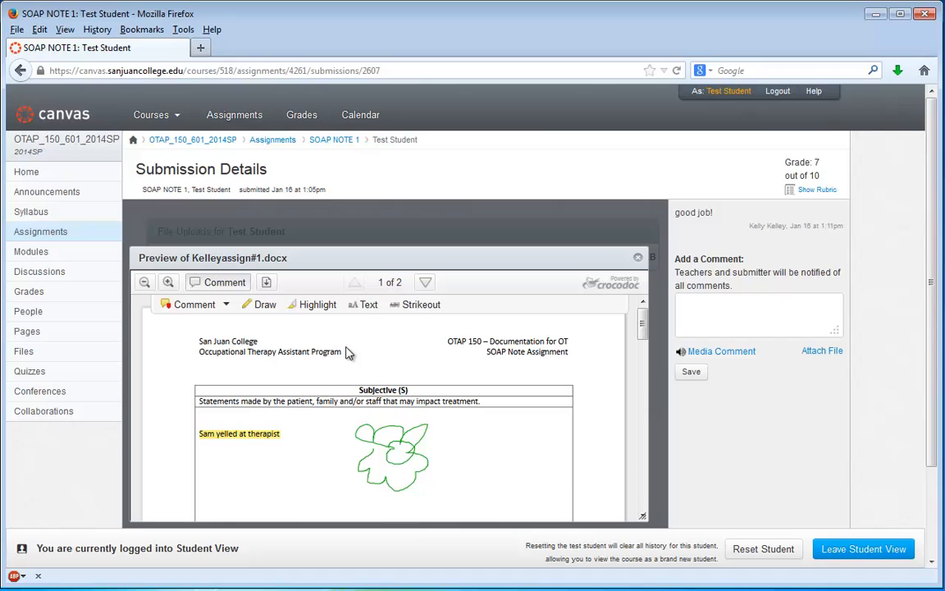
# - Close the document preview to return to the SOAP Note 1 submission details
pyautogui.click(638, 258)
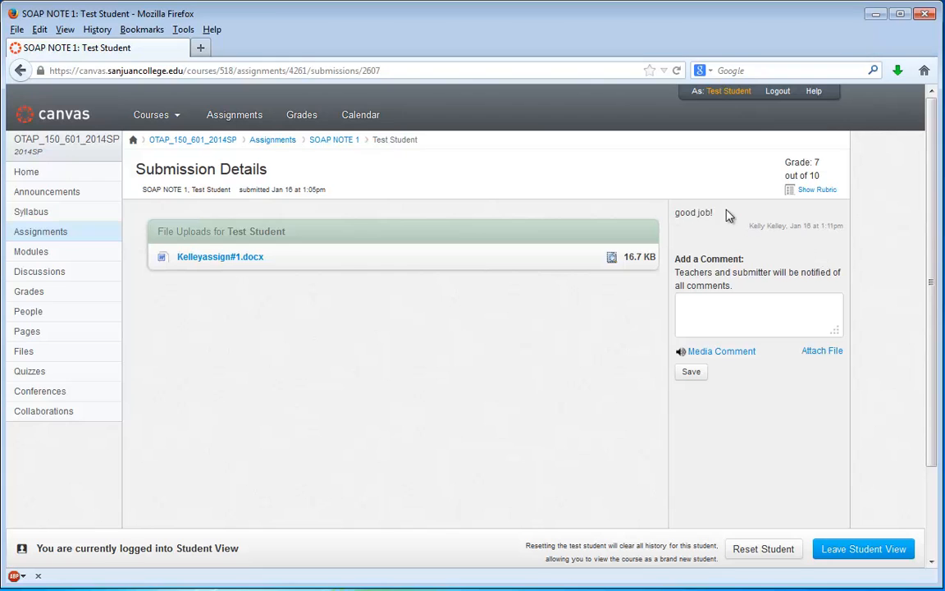
pyautogui.click(818, 190)
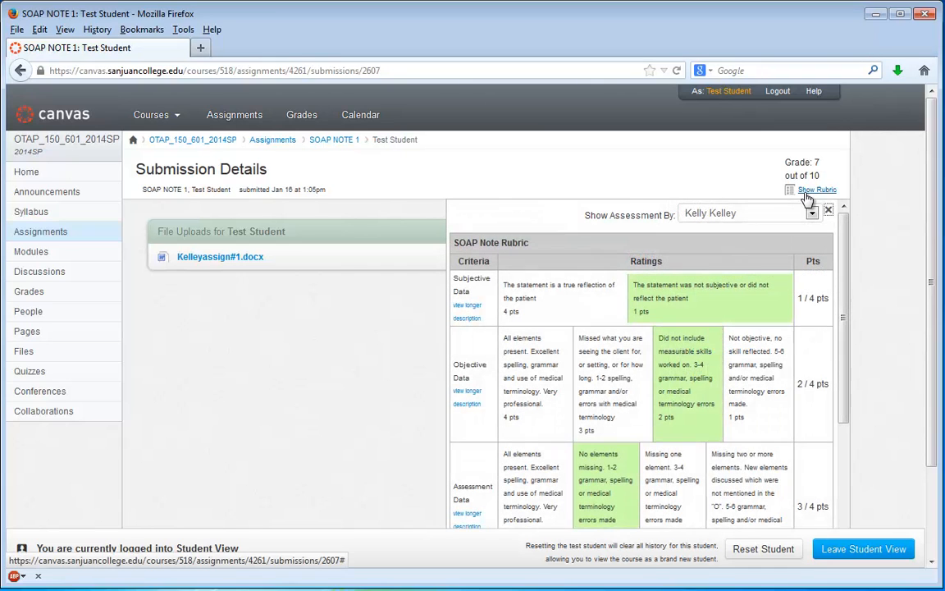
pyautogui.scroll(-4, 699, 330)
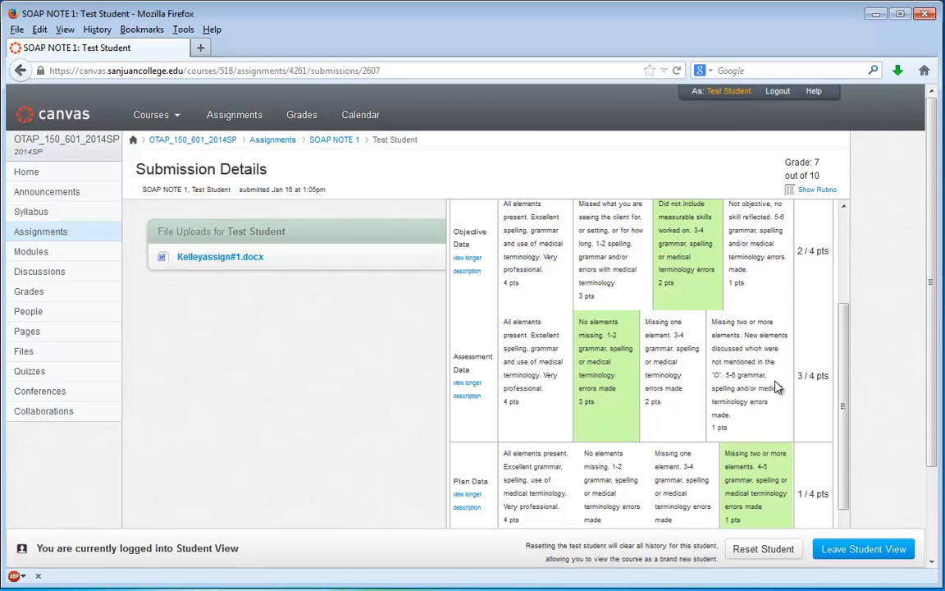
pyautogui.scroll(4, 777, 389)
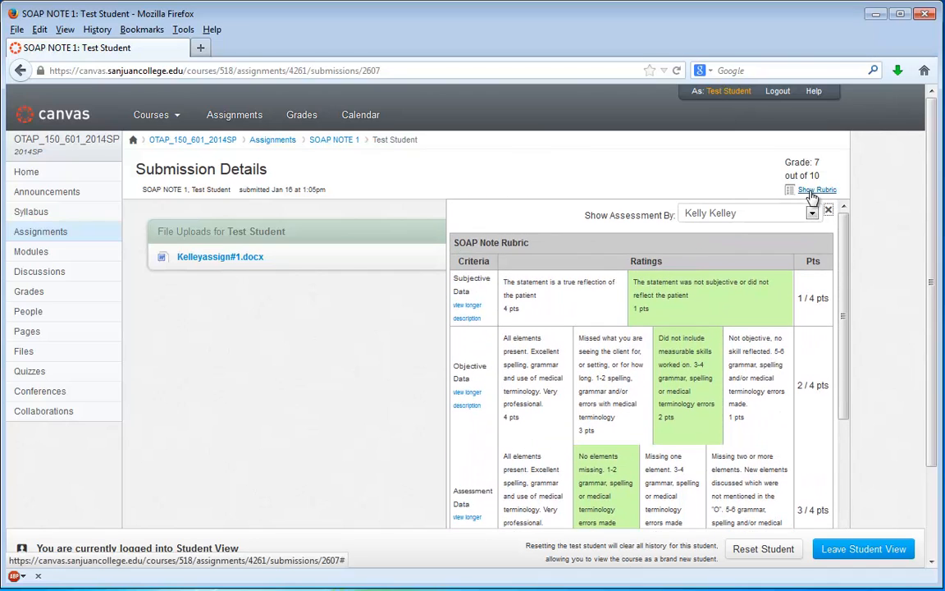
pyautogui.click(829, 211)
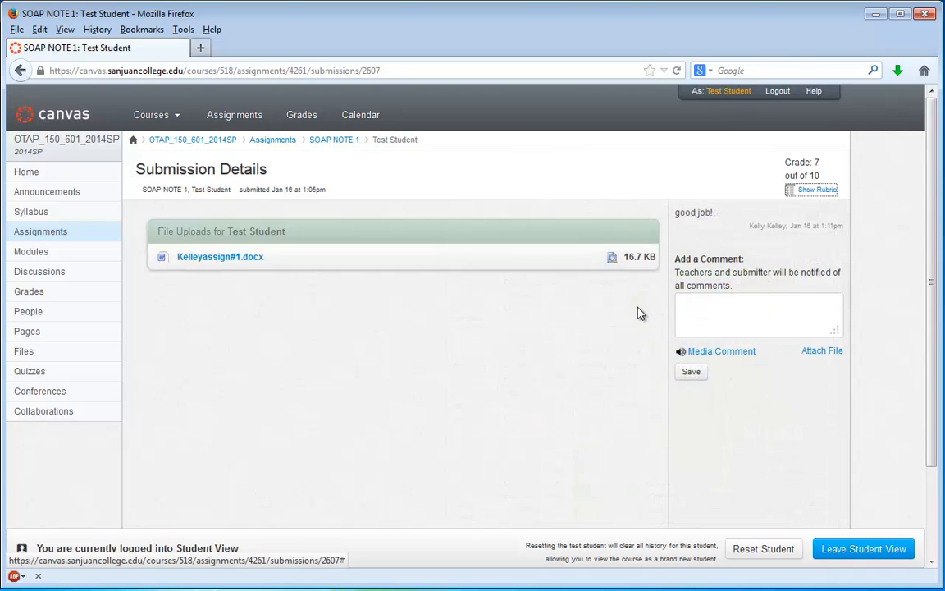